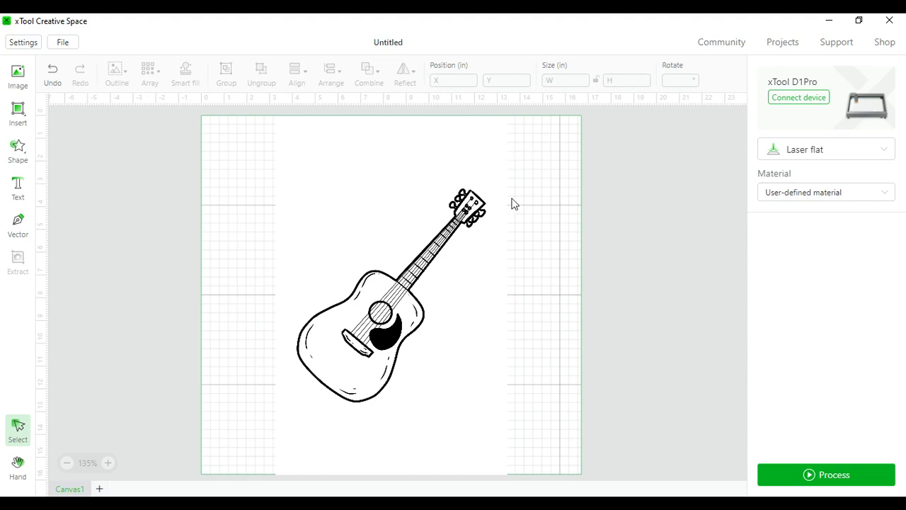
- Remove the guitar image's white background with the magic wand and save the edit
click(374, 181)
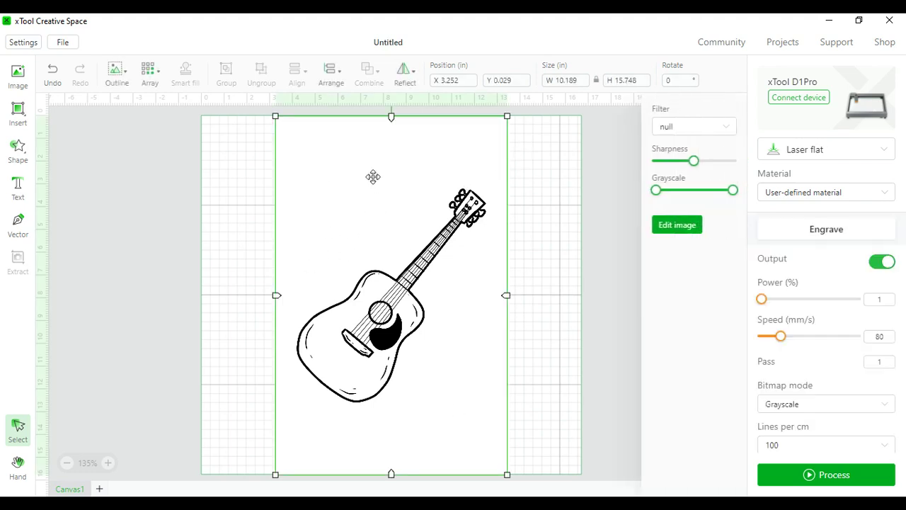
click(676, 225)
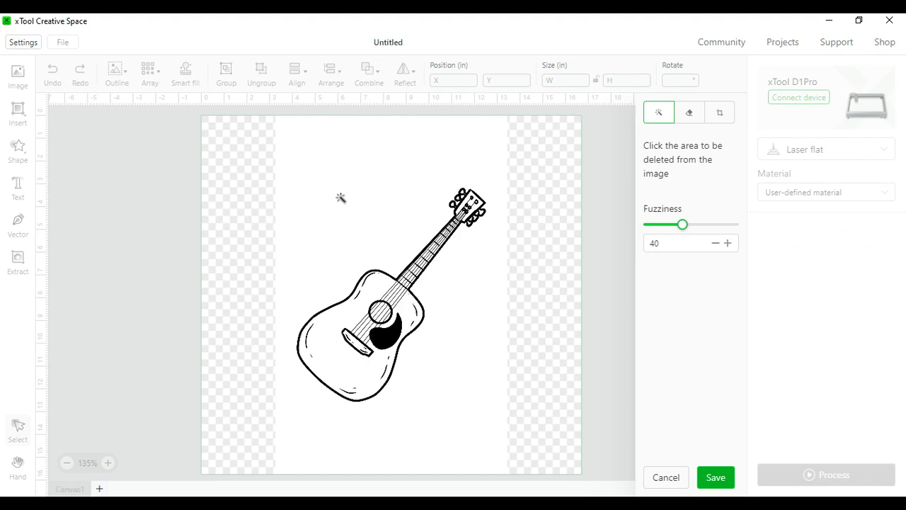
click(397, 181)
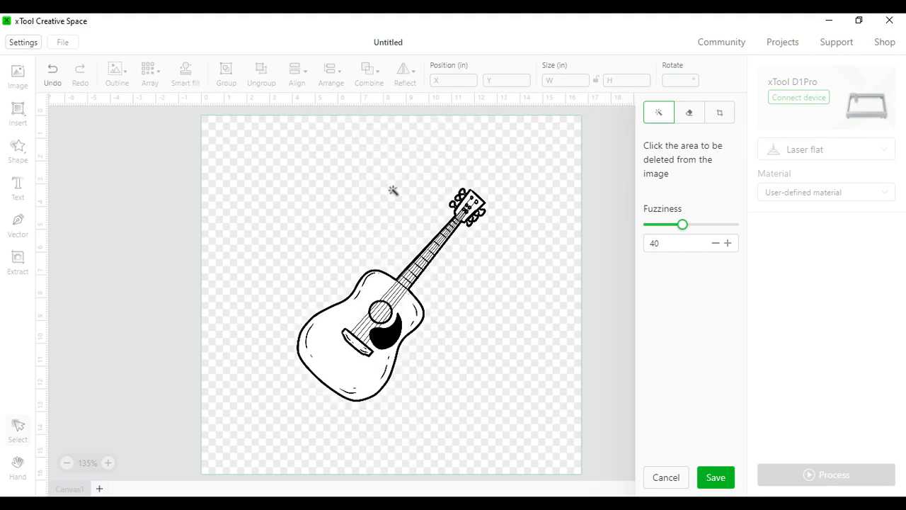
click(716, 478)
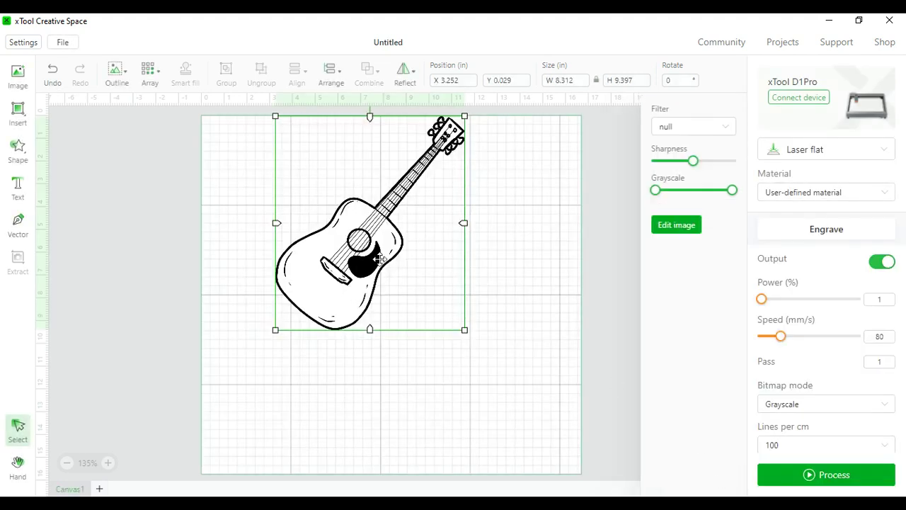
- Drag the guitar line art toward the canvas centre, to a Y position of 3.176 in
drag(375, 255, 395, 328)
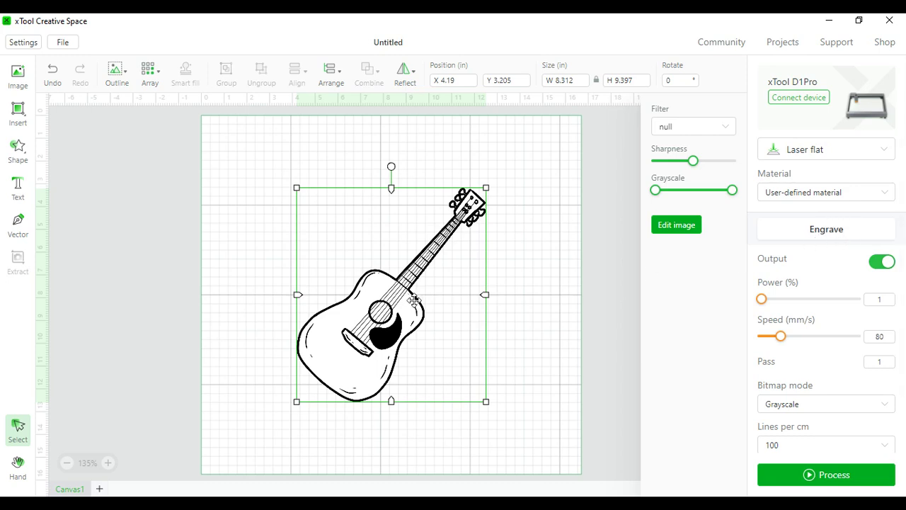
click(555, 280)
click(400, 312)
- Add a 0.079 in offset outline around the guitar, undoing an accidental drag of the outline
click(126, 82)
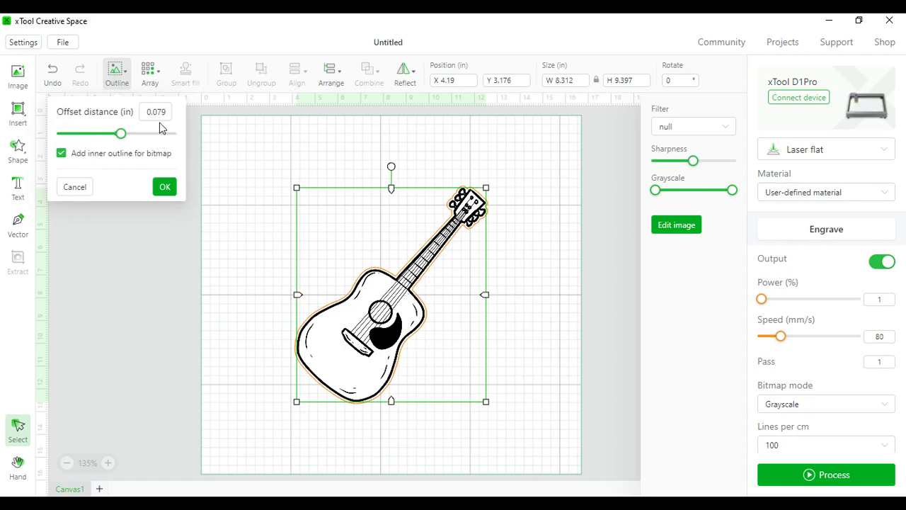
click(170, 188)
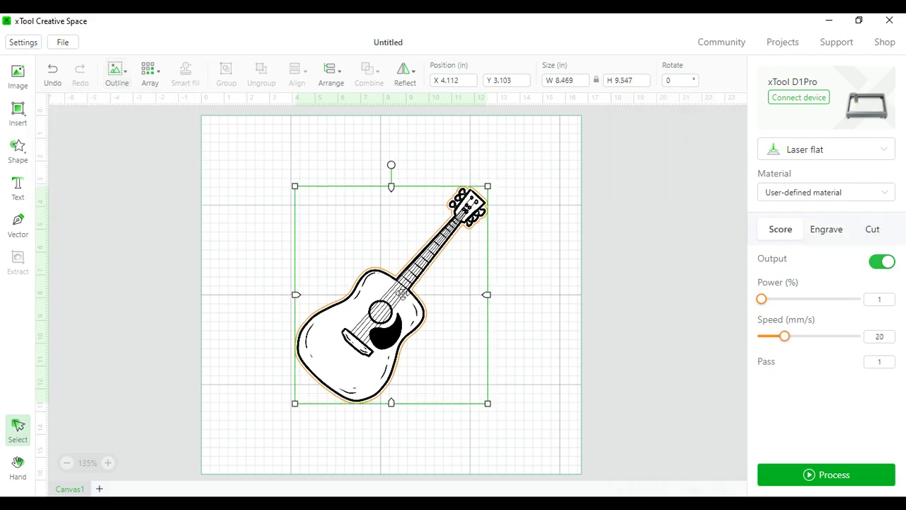
drag(415, 301, 486, 350)
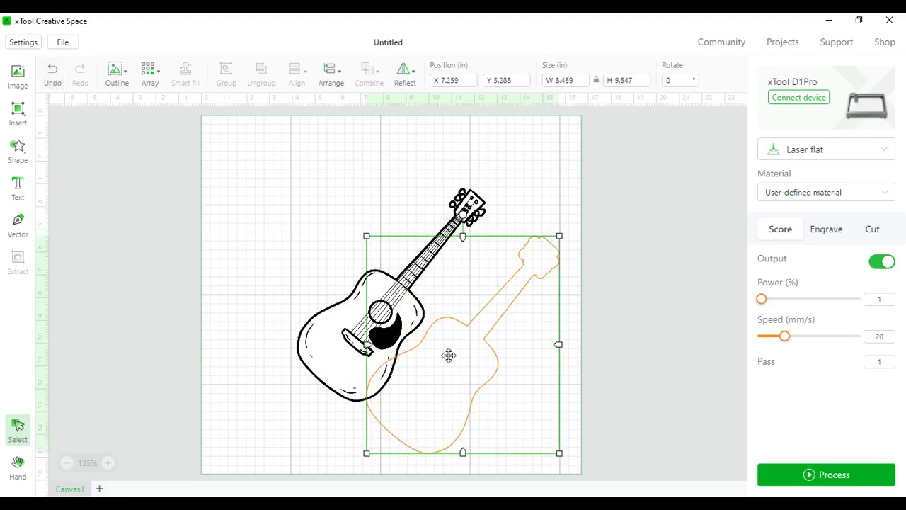
click(53, 73)
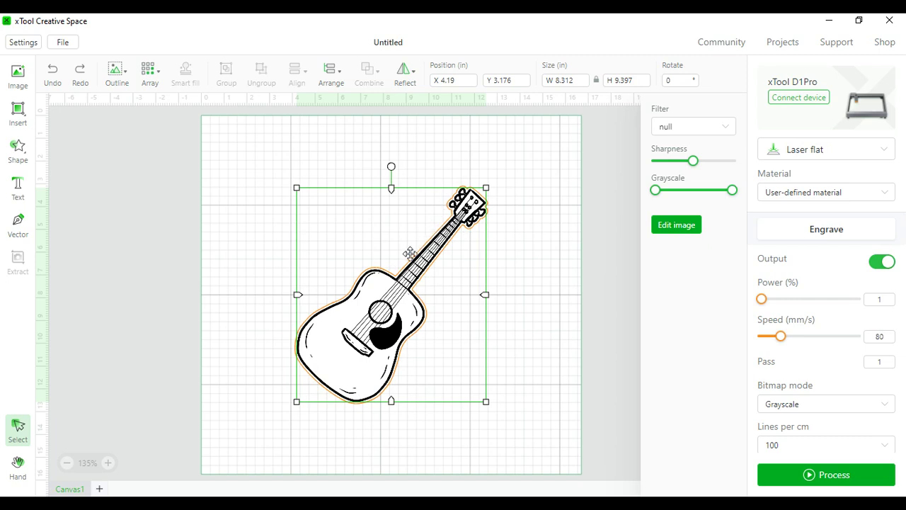
- Insert a rectangle from the Shape panel's basic shapes
click(209, 249)
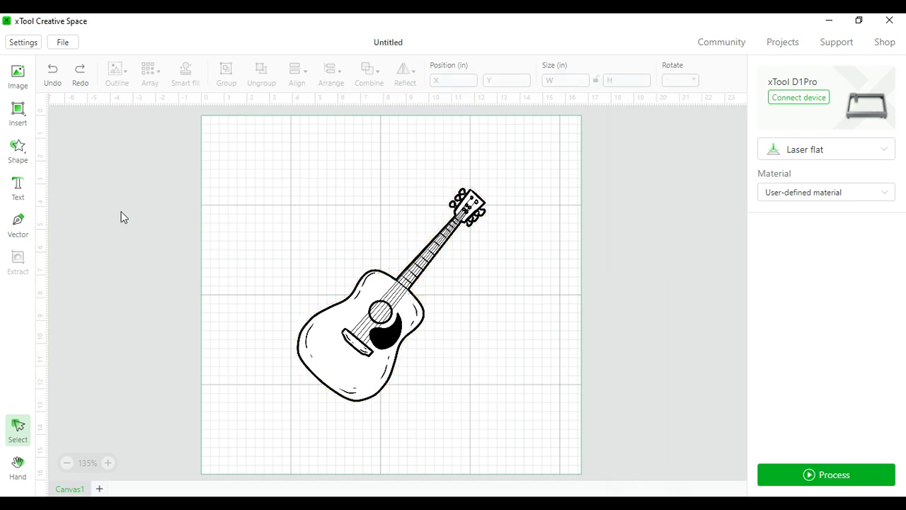
click(19, 149)
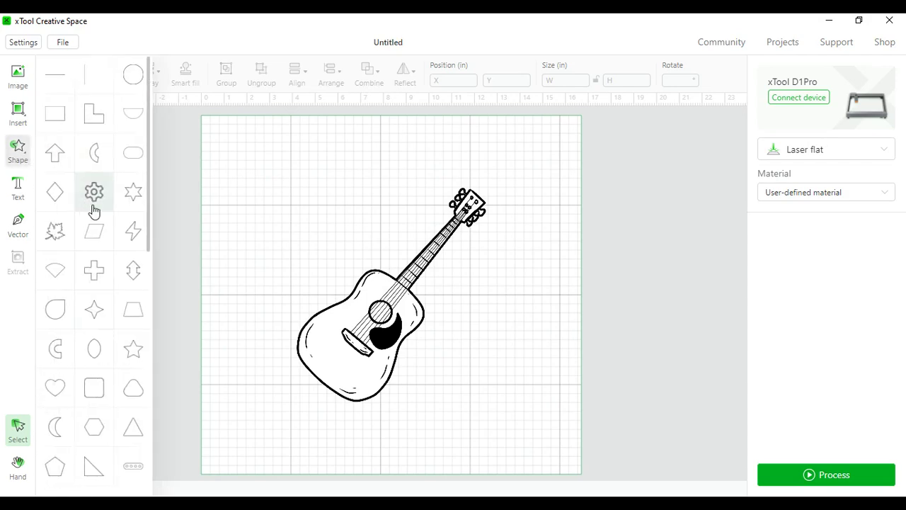
click(17, 112)
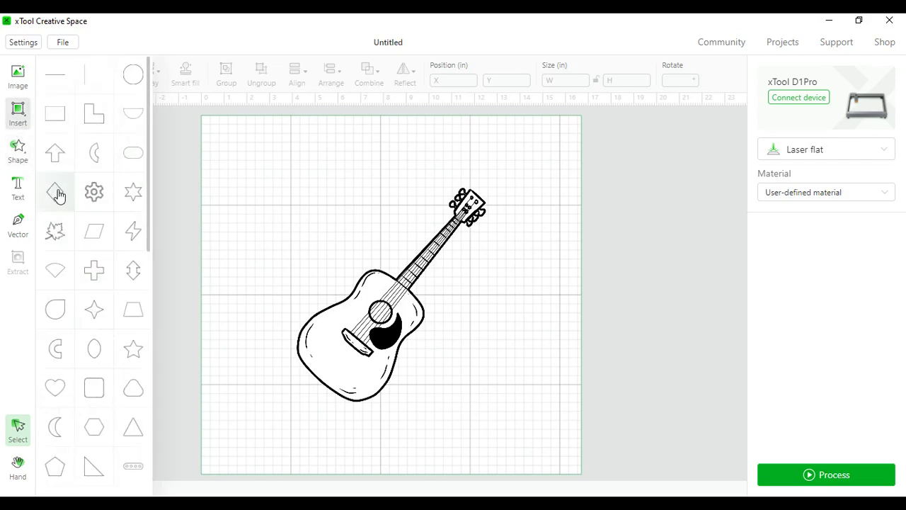
click(56, 116)
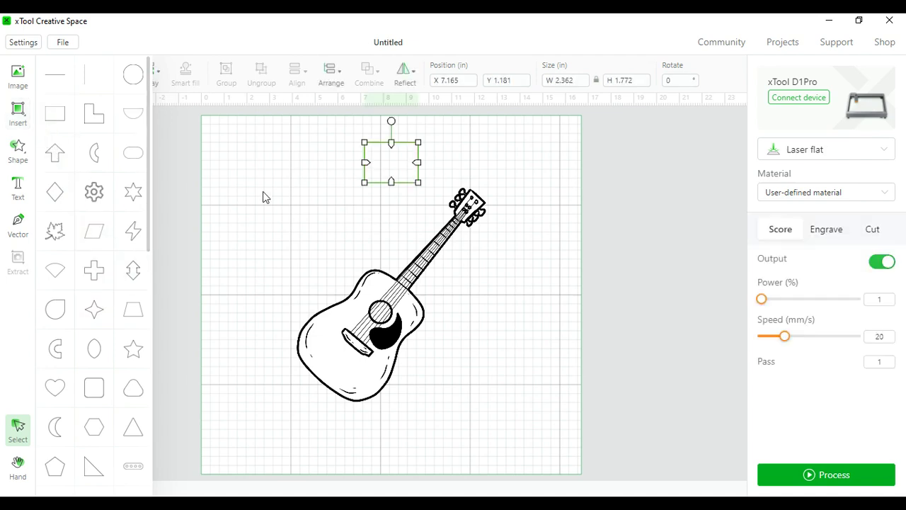
- Resize and reposition the rectangle to 13.491 × 10.118 in so it frames the guitar
click(441, 178)
click(419, 183)
drag(419, 183, 416, 379)
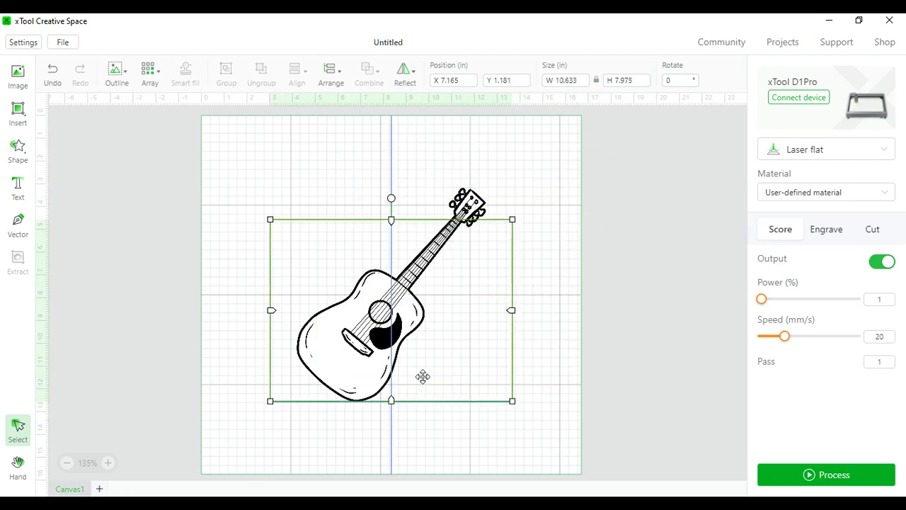
drag(514, 220, 544, 174)
drag(520, 267, 493, 277)
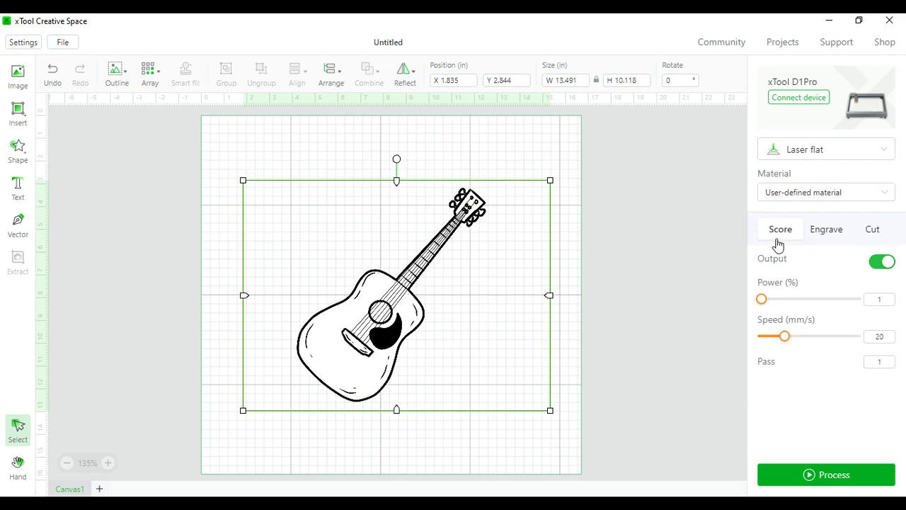
- Select the framing rectangle, try setting it to Cut, then delete it
click(464, 162)
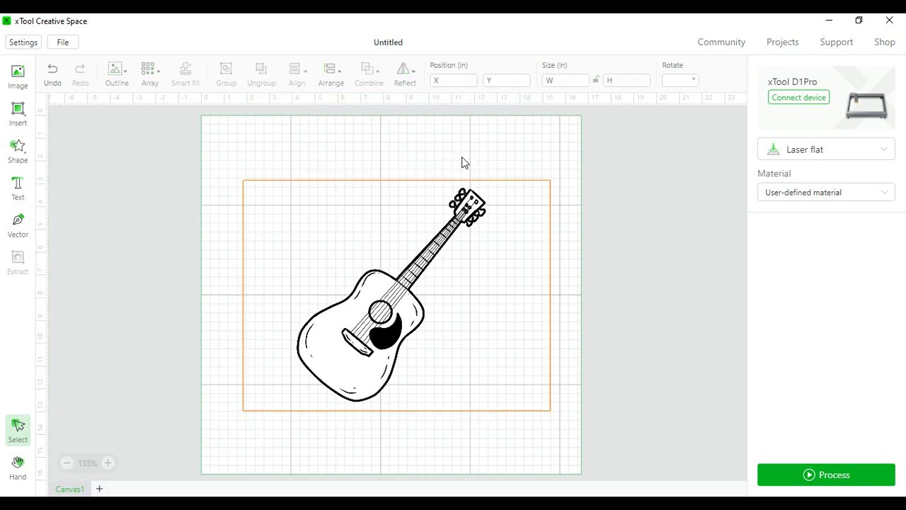
click(412, 282)
click(528, 186)
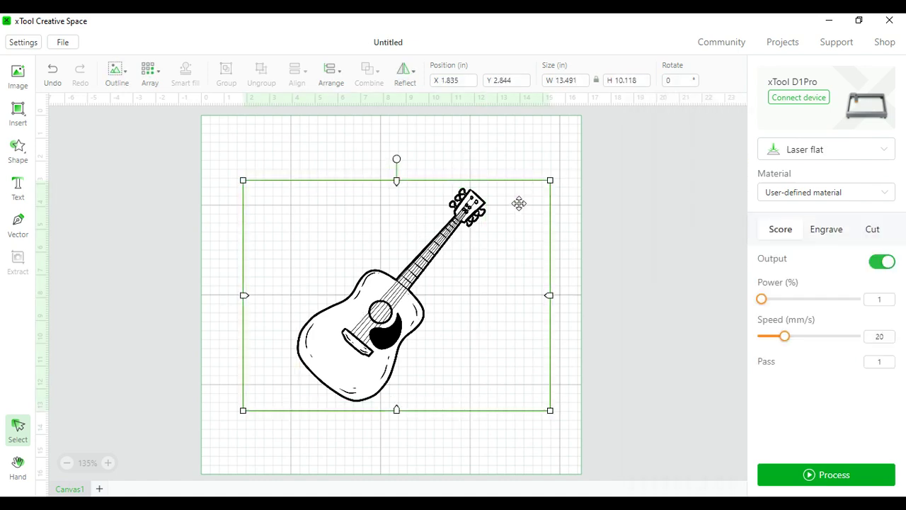
click(873, 231)
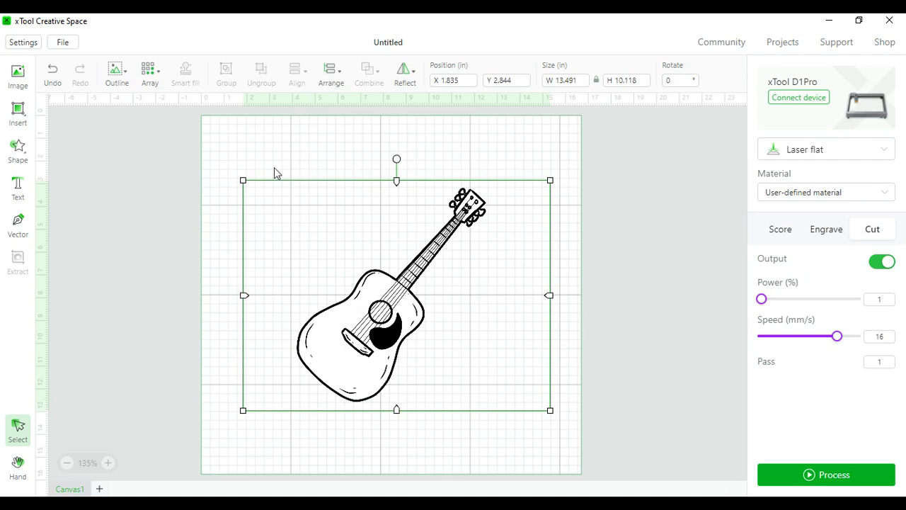
click(238, 167)
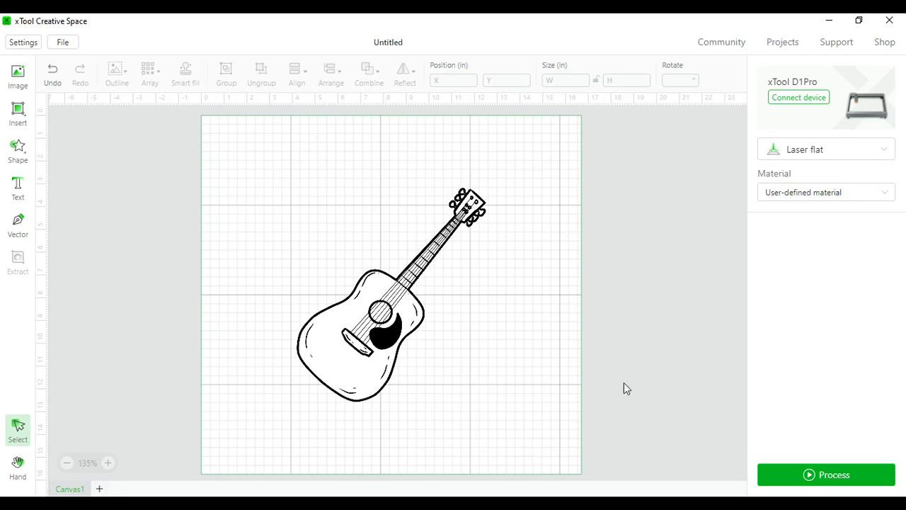
- Draw a closed five-point vector polygon around the guitar, about 13.433 × 12.355 in
click(20, 225)
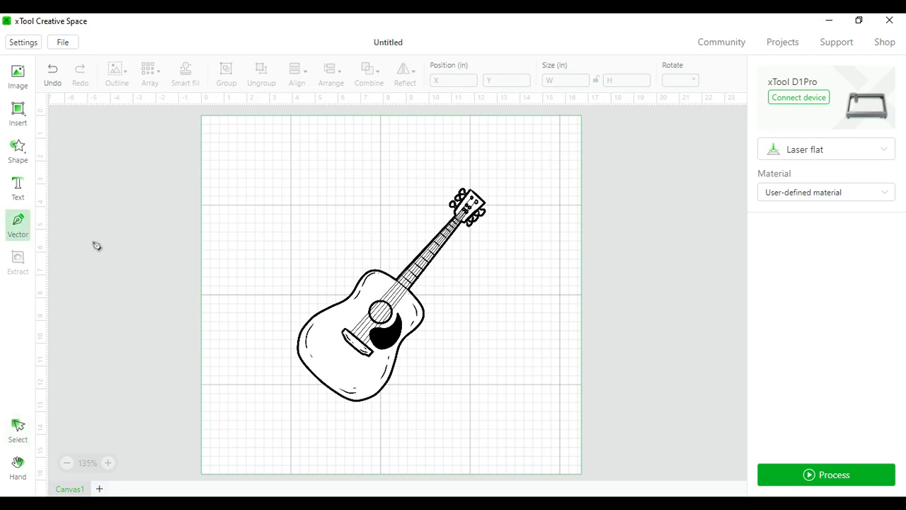
click(300, 176)
click(507, 165)
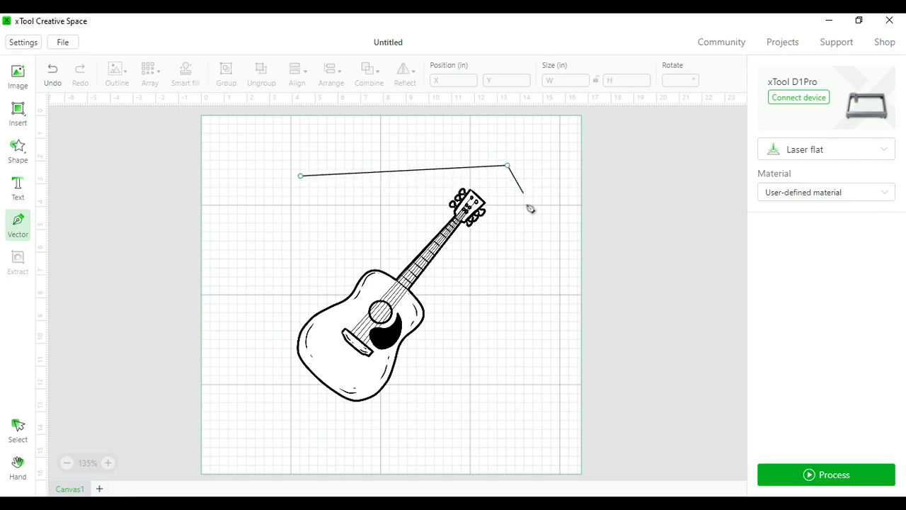
click(554, 279)
click(434, 446)
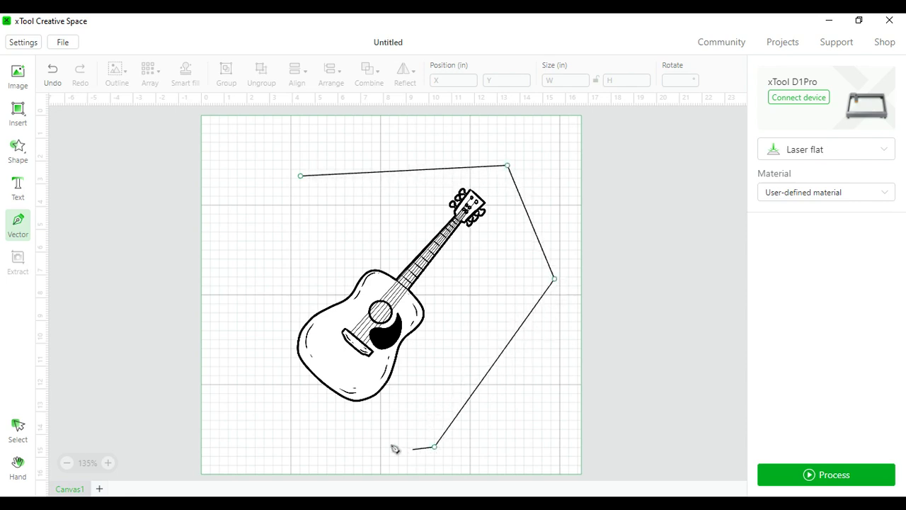
click(249, 439)
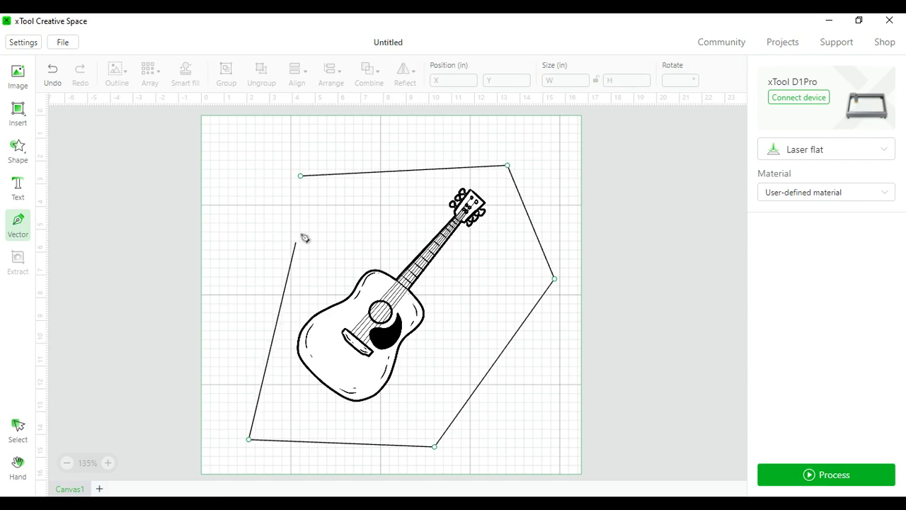
click(301, 176)
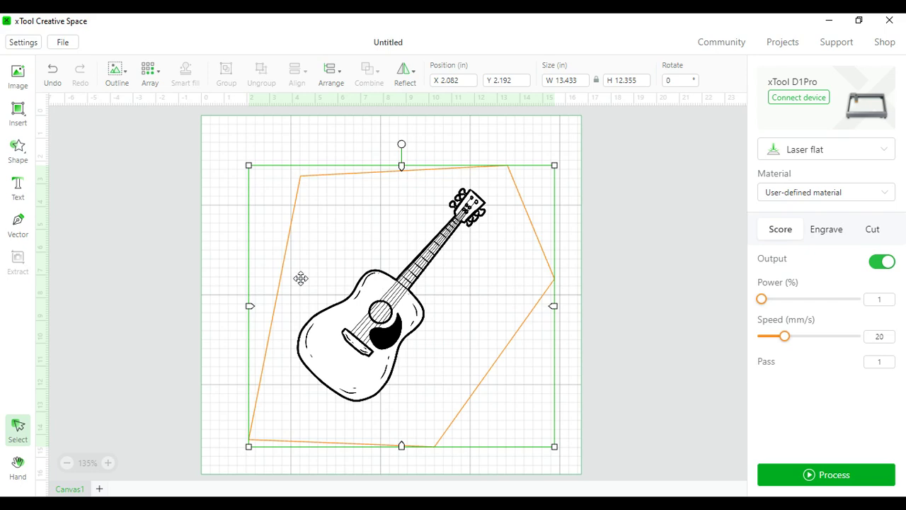
- Compare Engrave, Cut and Score processing for the outline, inspecting the Score power setting
click(821, 236)
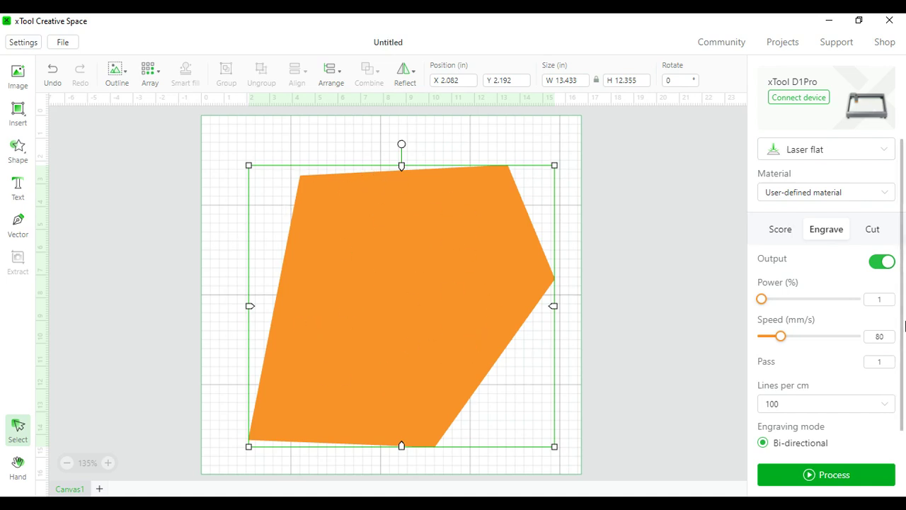
click(873, 232)
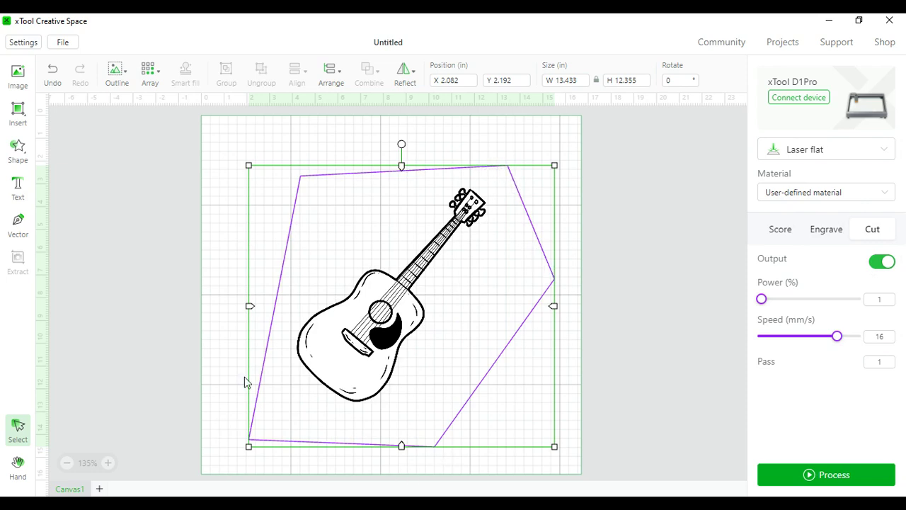
click(781, 232)
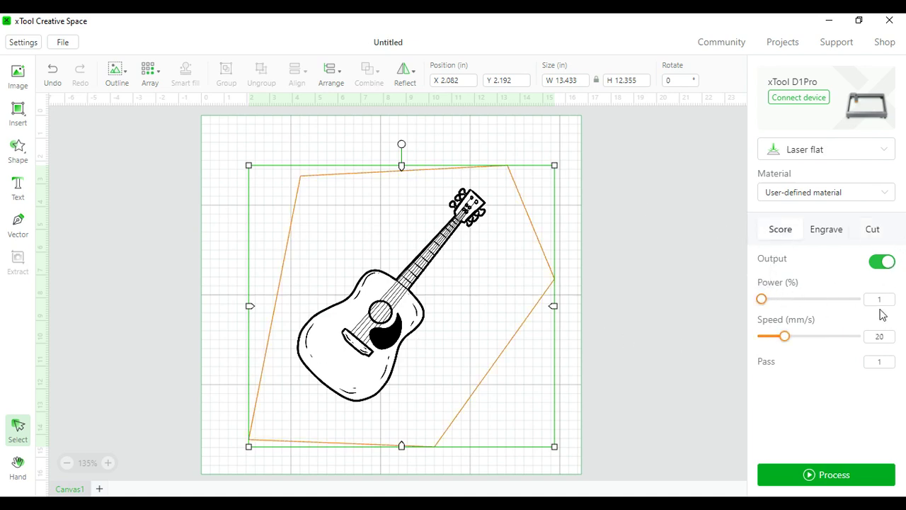
click(762, 298)
click(784, 336)
- Set the outline to Cut and check its 1% power, 16 mm/s, 1 pass settings
click(880, 233)
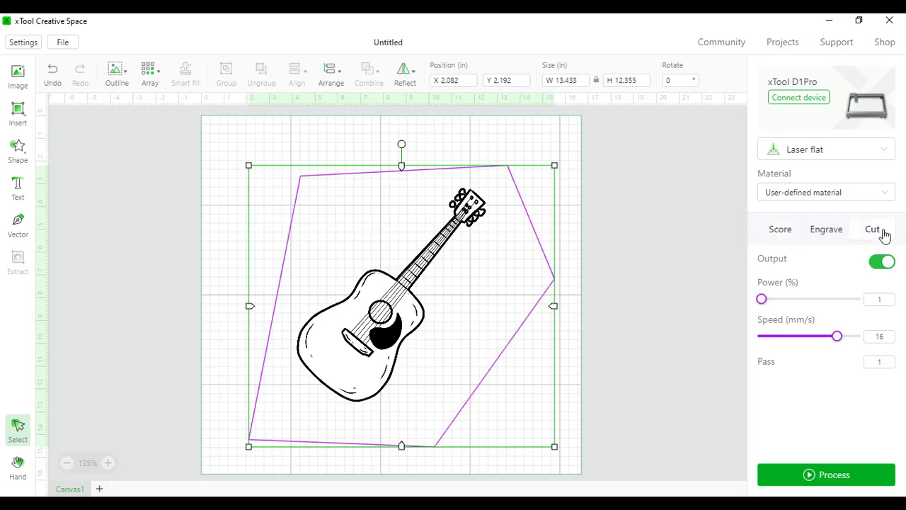
click(889, 298)
click(882, 336)
click(885, 359)
click(493, 335)
key(ctrl+z)
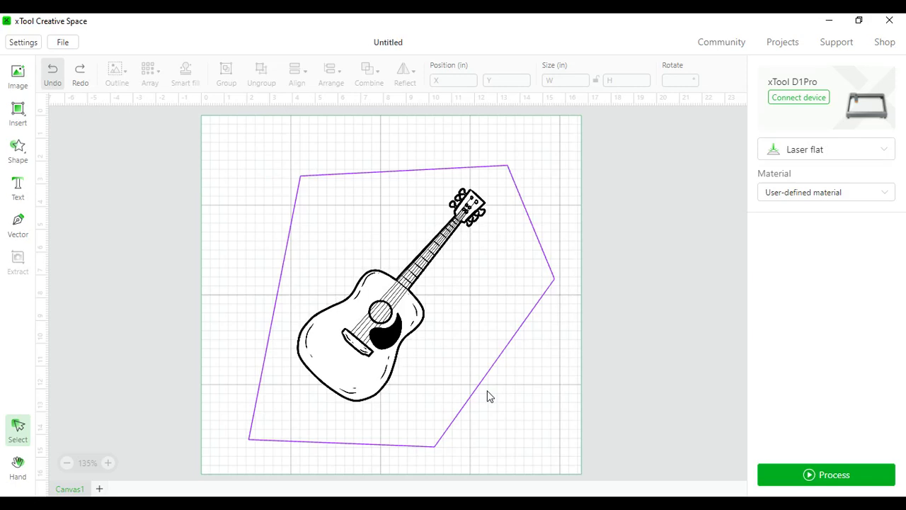